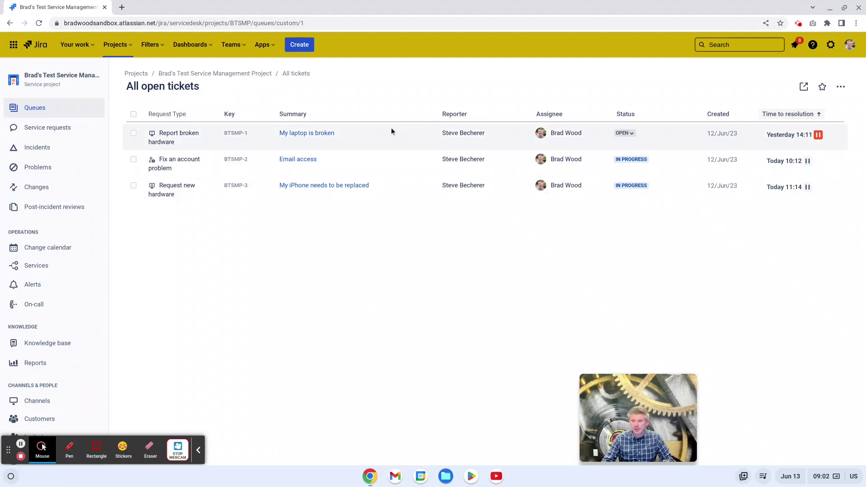
On the My laptop is broken ticket, start a customer reply and bring up the canned responses list.
click(306, 133)
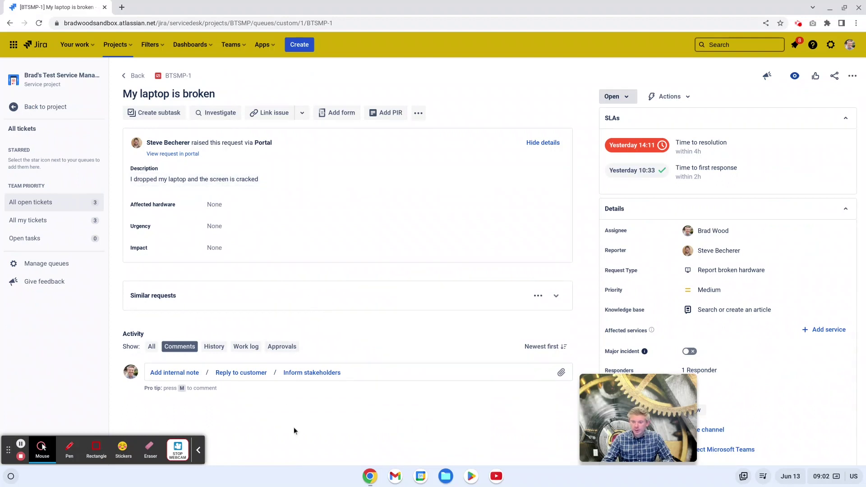
click(251, 375)
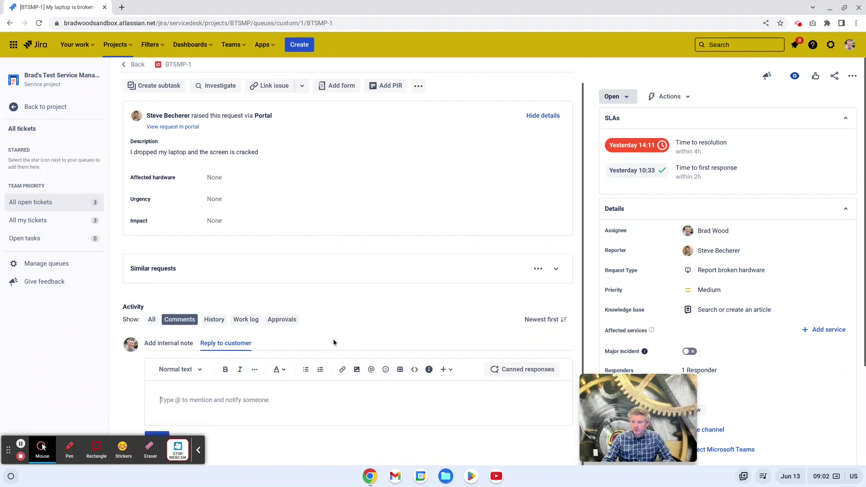
click(508, 371)
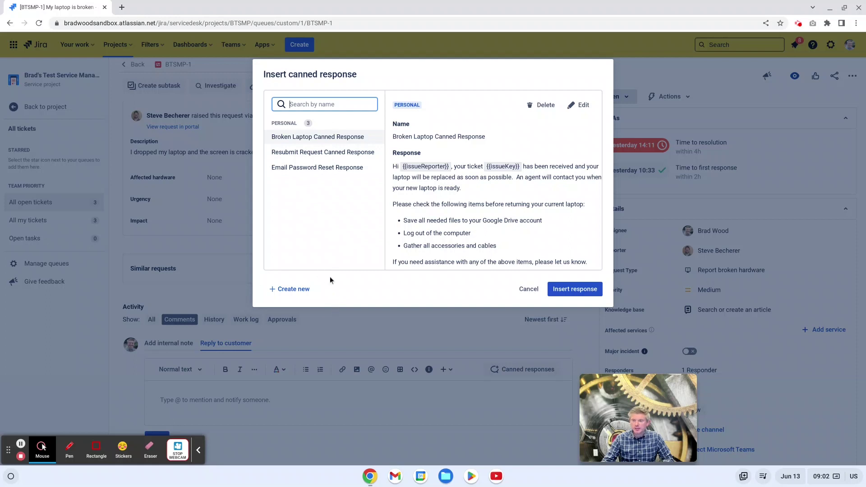
click(297, 290)
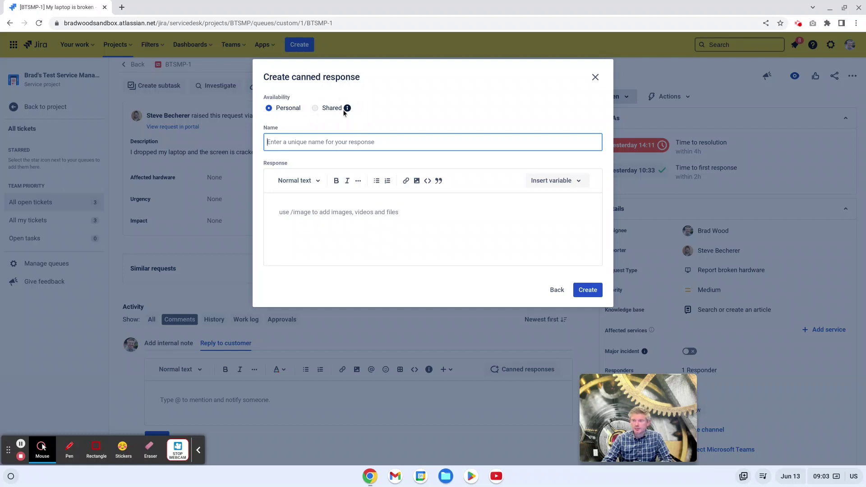
mouse_move(347, 111)
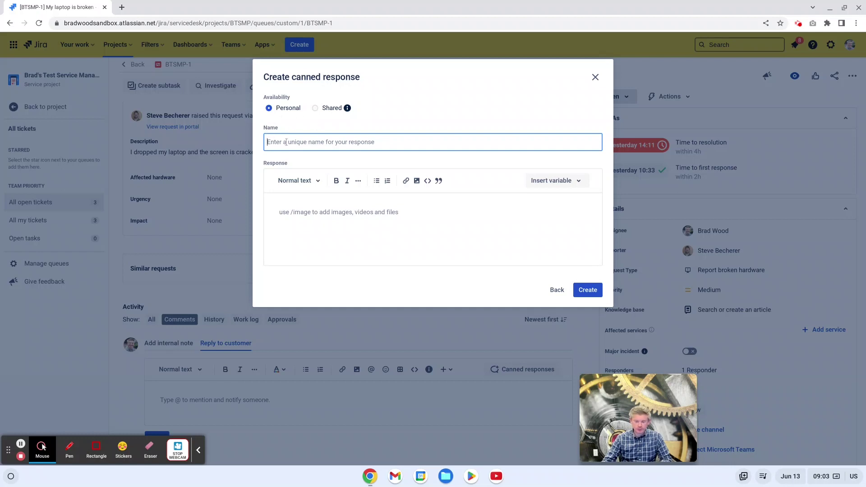
Name the new response 'Canned Response Test' and browse the text styles in the body editor.
text(Canned )
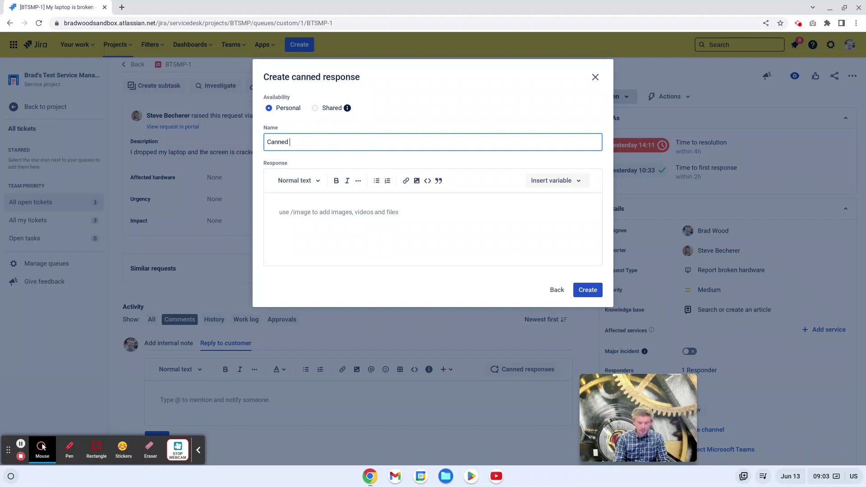
text(Response Test)
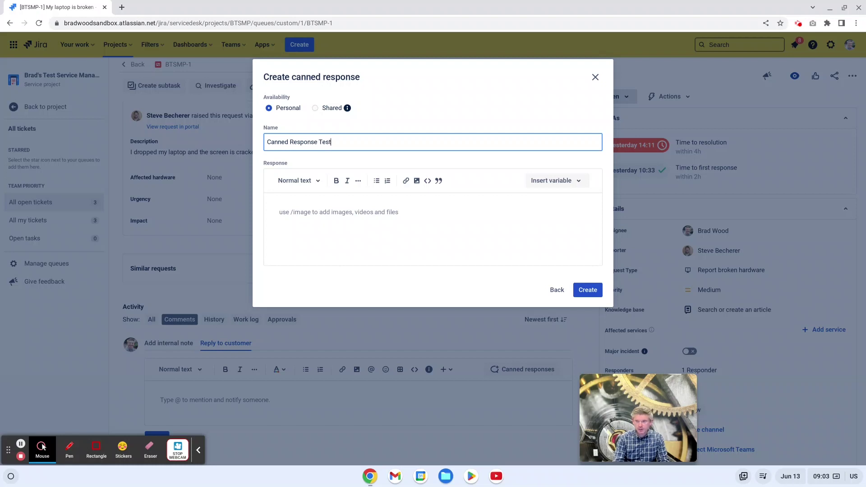
click(301, 213)
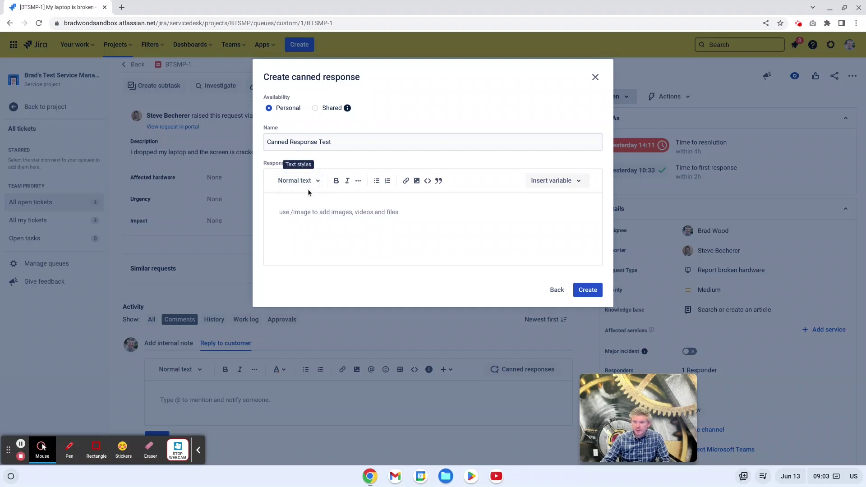
click(310, 186)
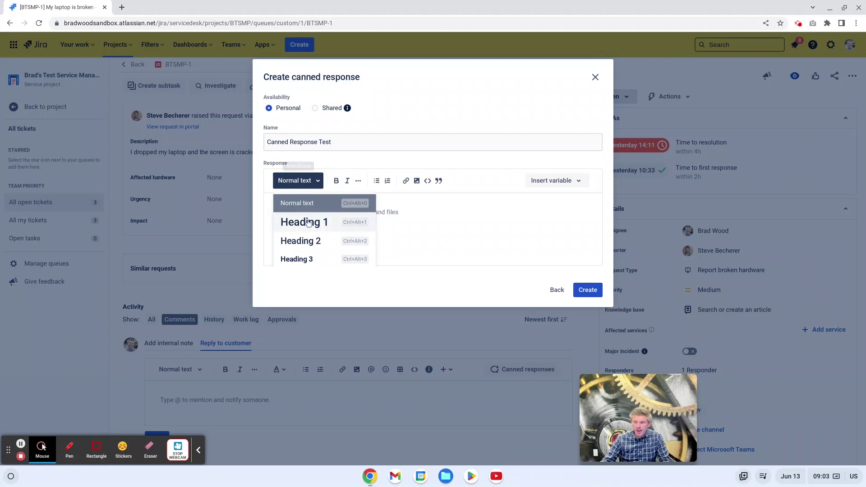
scroll(311, 203, down, 2)
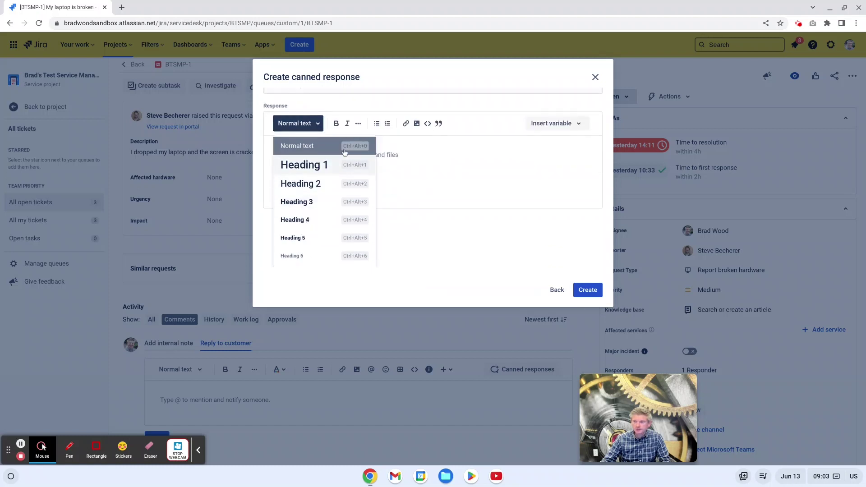
Toggle bold and italic, then look through and dismiss the extra formatting options.
click(336, 123)
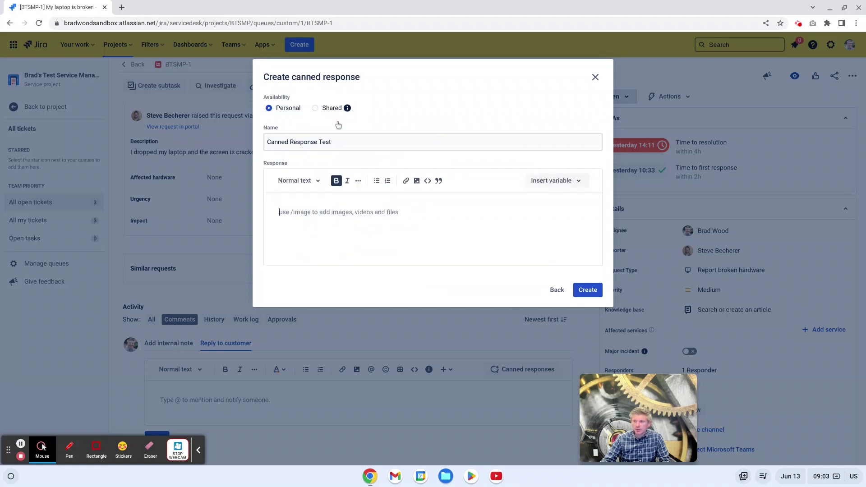
click(347, 181)
click(358, 181)
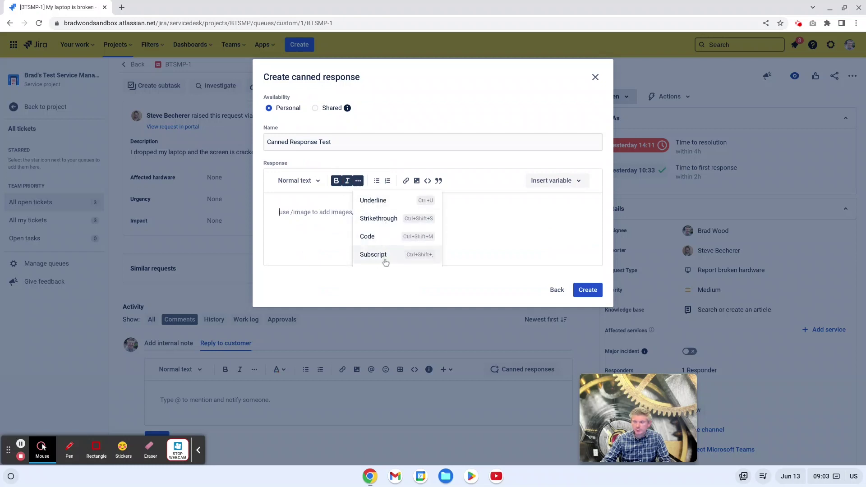
click(343, 235)
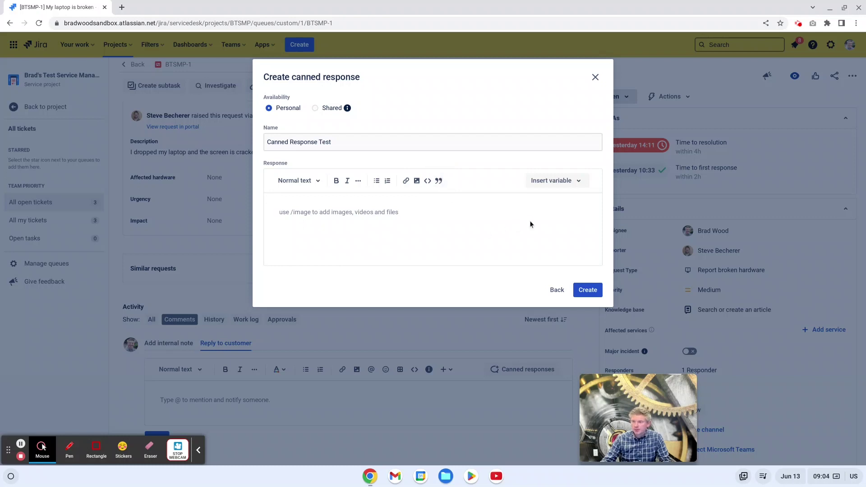
Insert the {{currentUser}}, {{issueAssignee}}, {{issueKey}} and {{issueReporter}} variables into the response body.
click(578, 182)
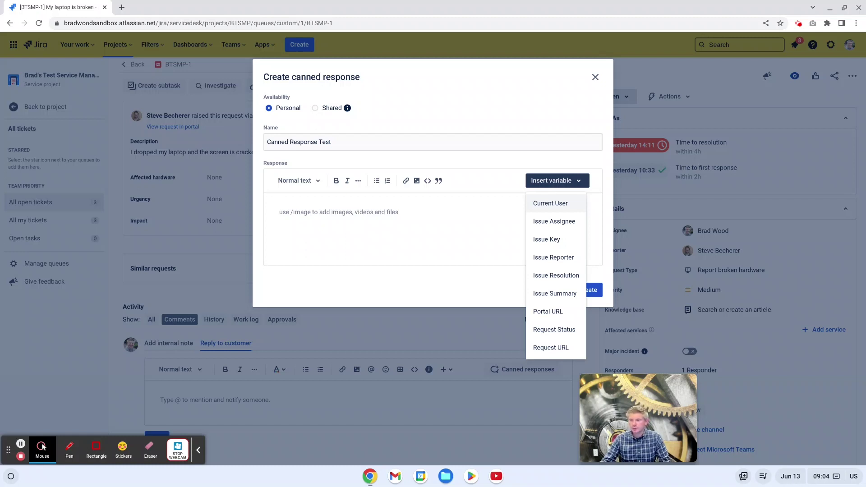
click(551, 204)
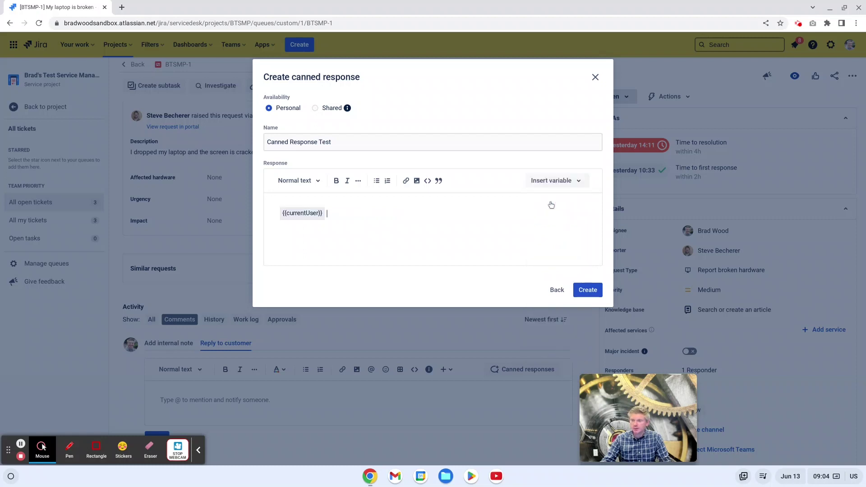
click(561, 180)
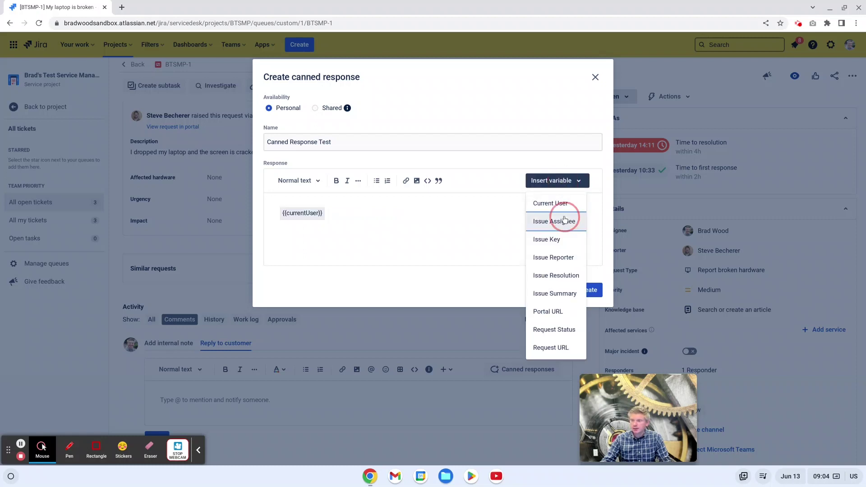
click(563, 217)
click(559, 181)
click(560, 240)
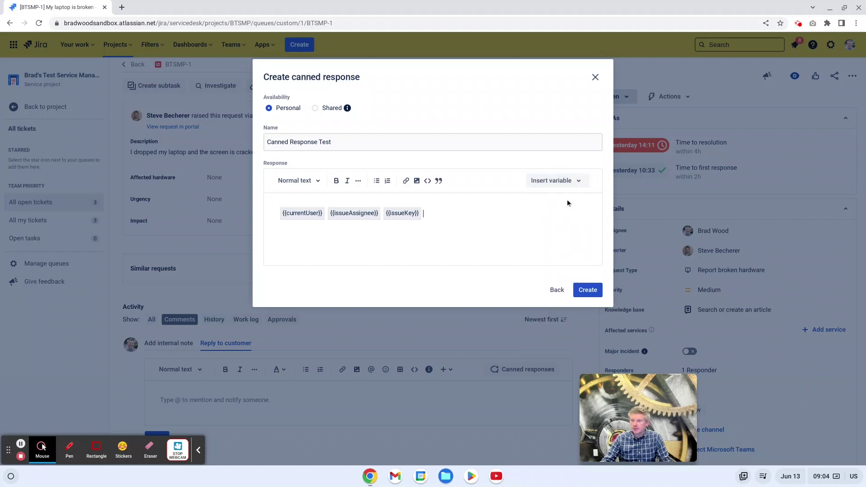
click(559, 180)
click(559, 255)
click(558, 182)
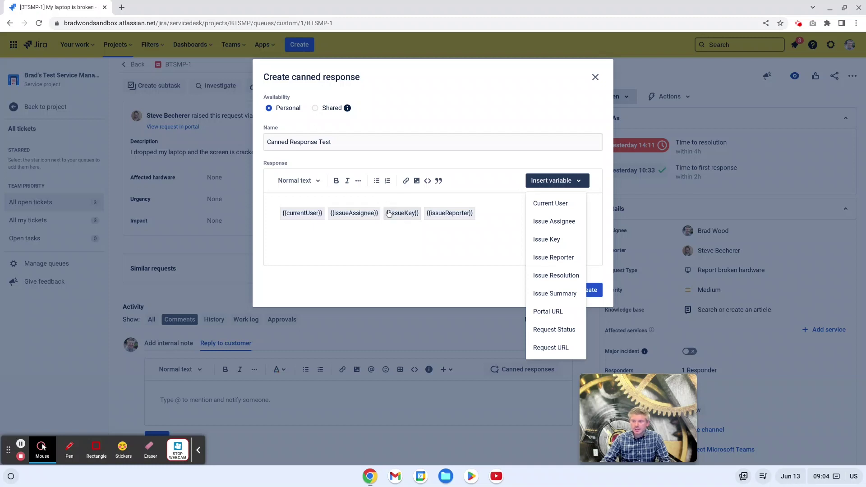
click(414, 232)
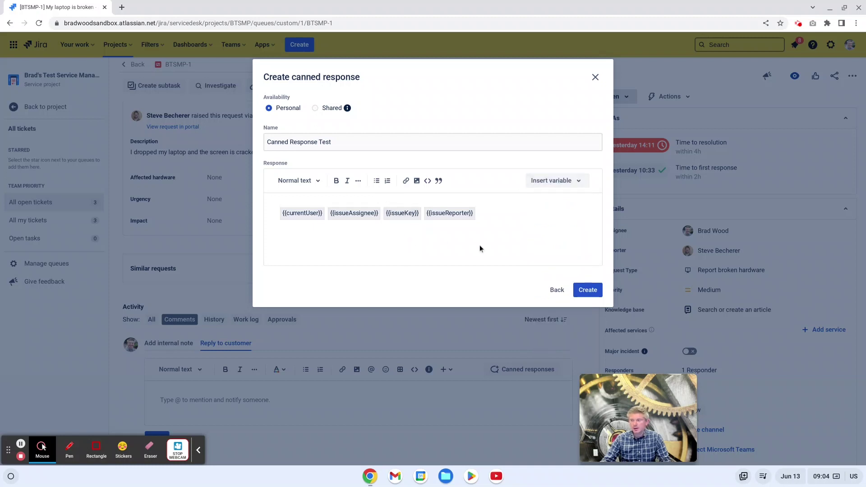
Return to the canned response list and preview Broken Laptop Canned Response, highlighting its name.
click(557, 290)
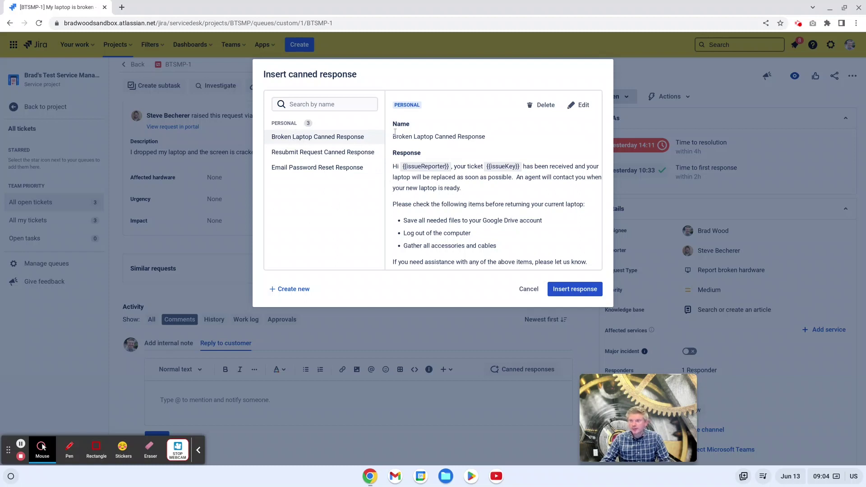
click(359, 141)
scroll(435, 144, down, 2)
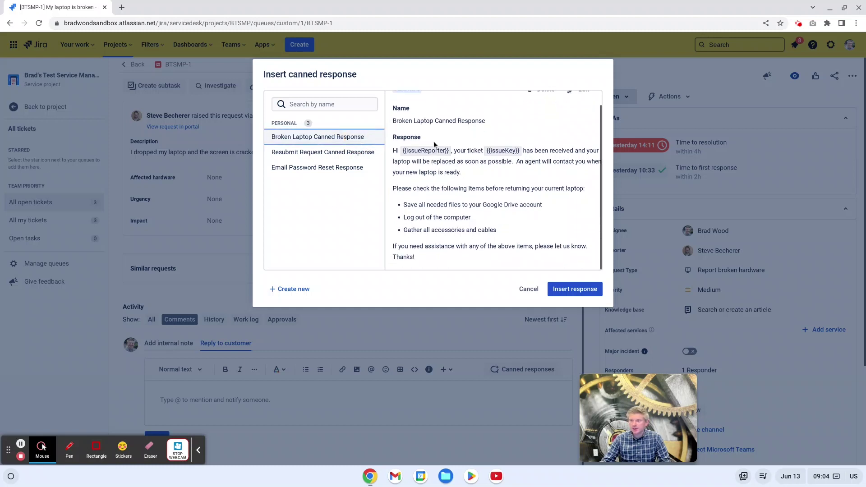
drag(392, 122, 487, 127)
click(487, 130)
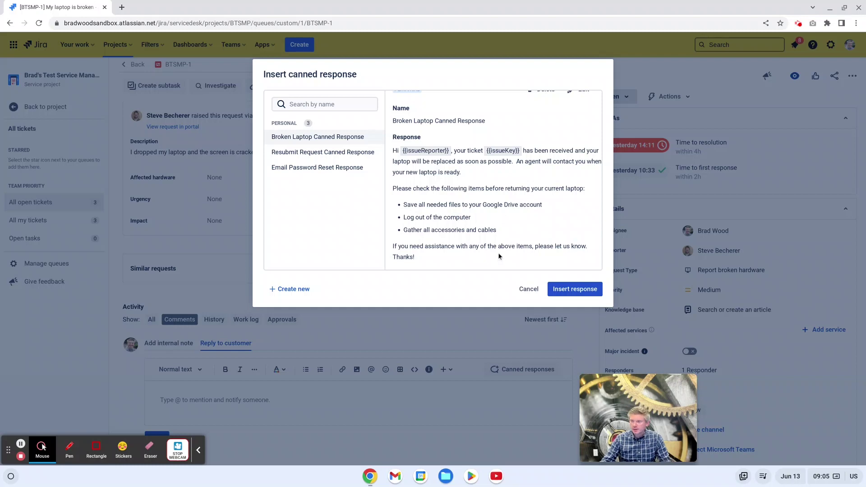
Insert the Broken Laptop response, check the filled-in reporter name and BTSMP-1, and post it.
click(571, 290)
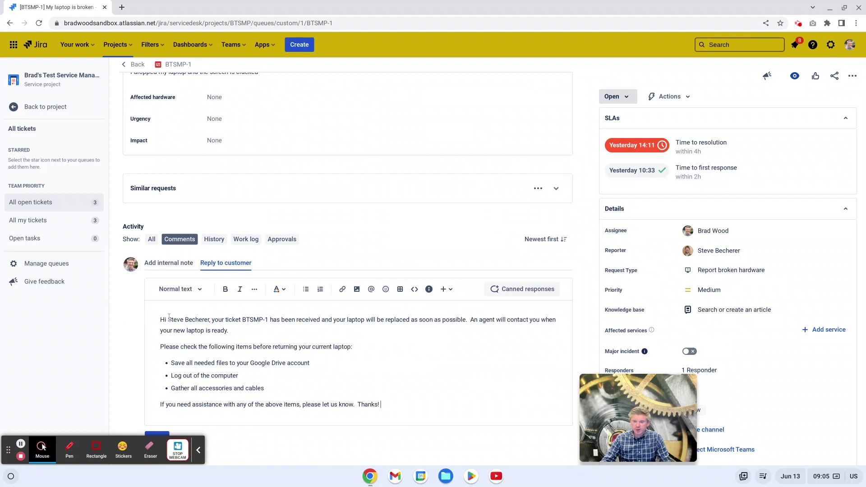
drag(167, 318, 211, 321)
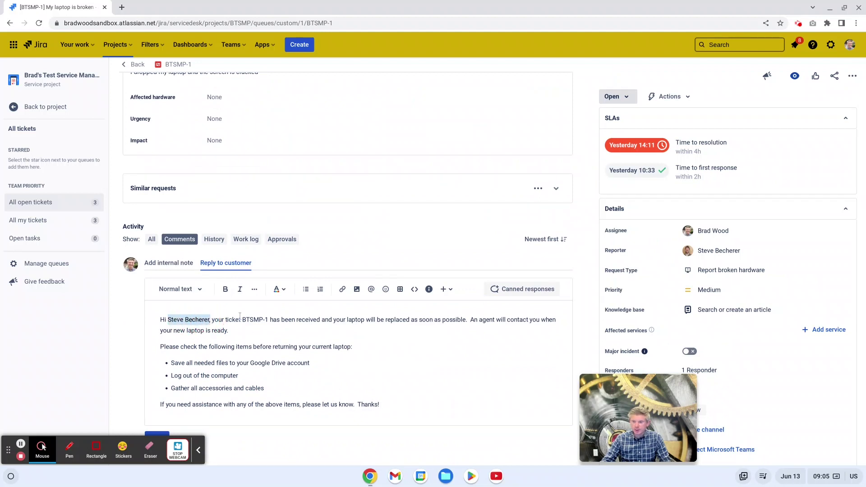
drag(242, 318, 268, 319)
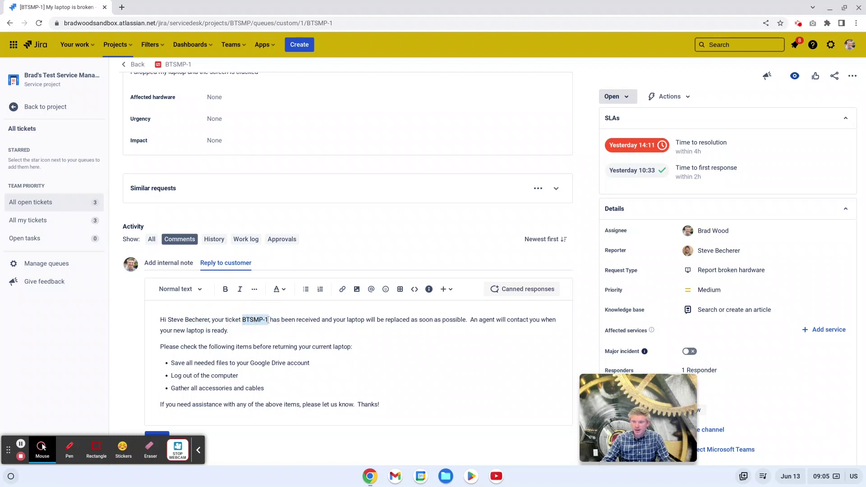
click(277, 325)
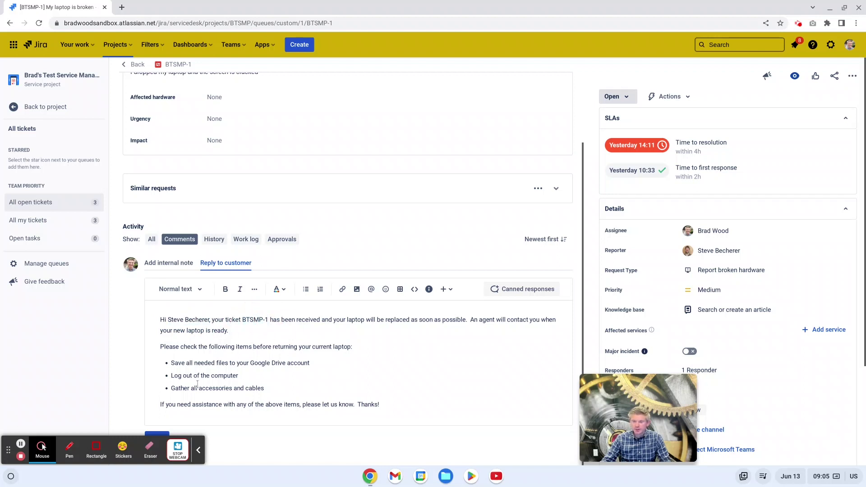
click(160, 436)
scroll(186, 399, up, 2)
scroll(262, 348, down, 1)
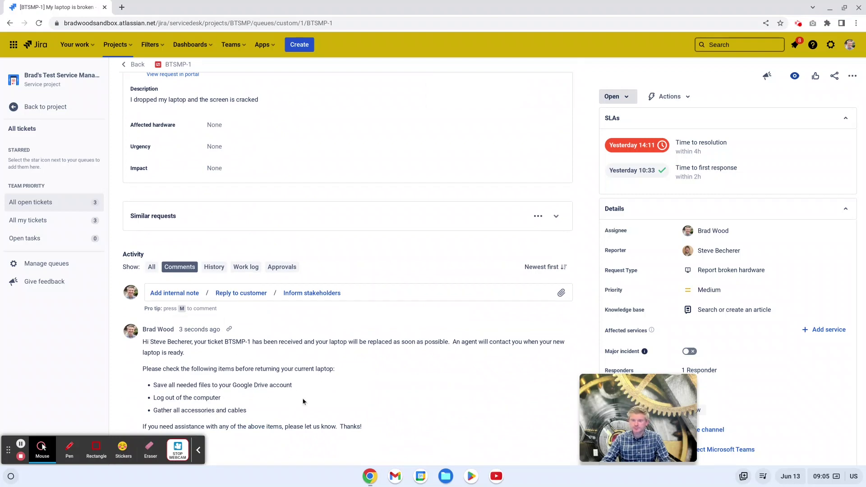
scroll(298, 352, up, 3)
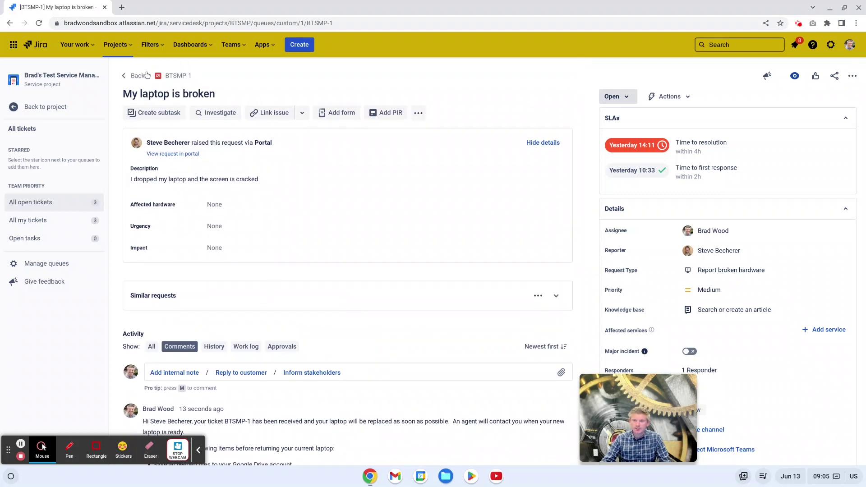
Go back to the All open tickets queue and open BTSMP-2, Email access.
click(135, 75)
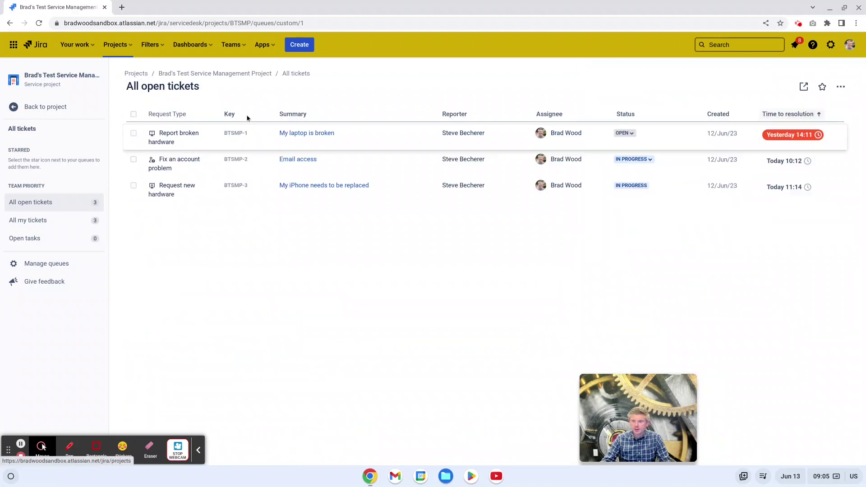
click(291, 160)
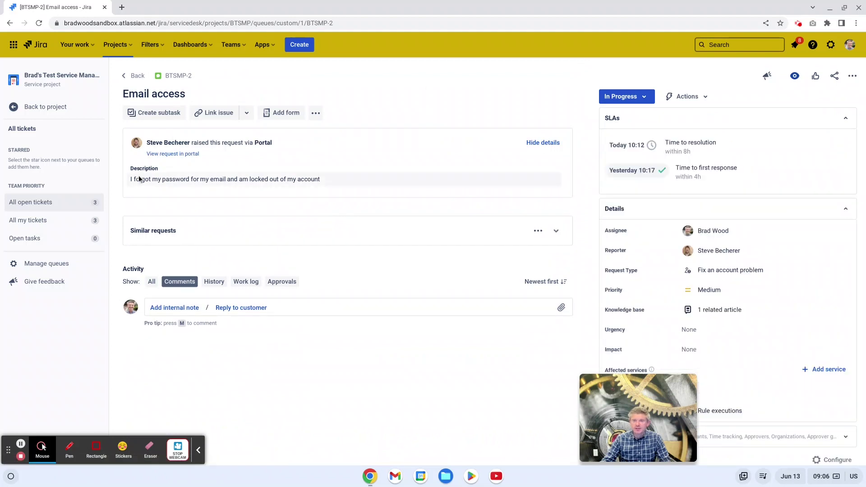
Reply to BTSMP-2 with the Email Password Reset Response and post it.
click(261, 311)
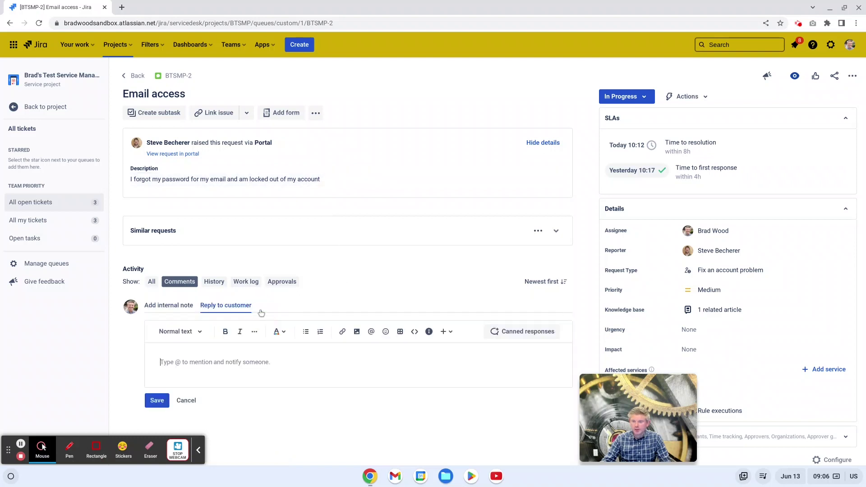
click(507, 336)
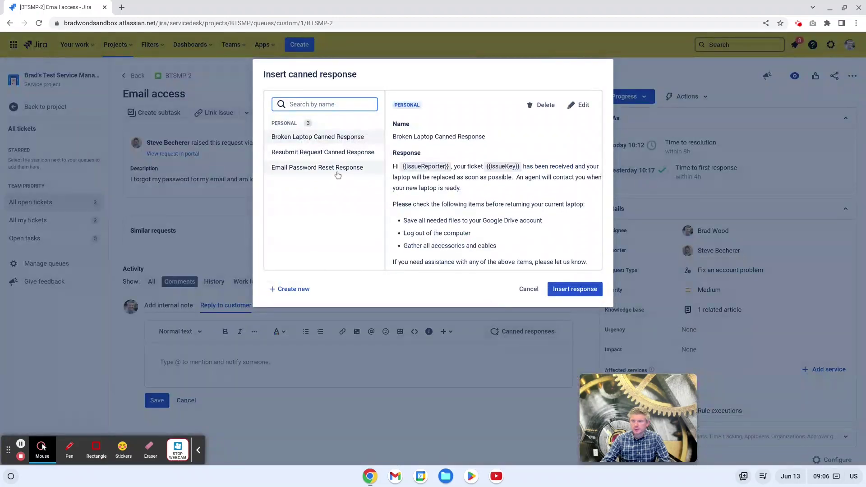
click(334, 173)
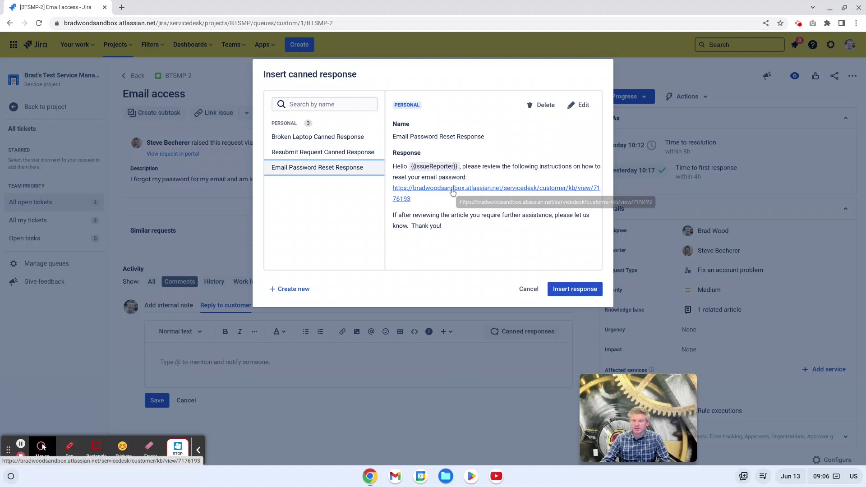
click(571, 289)
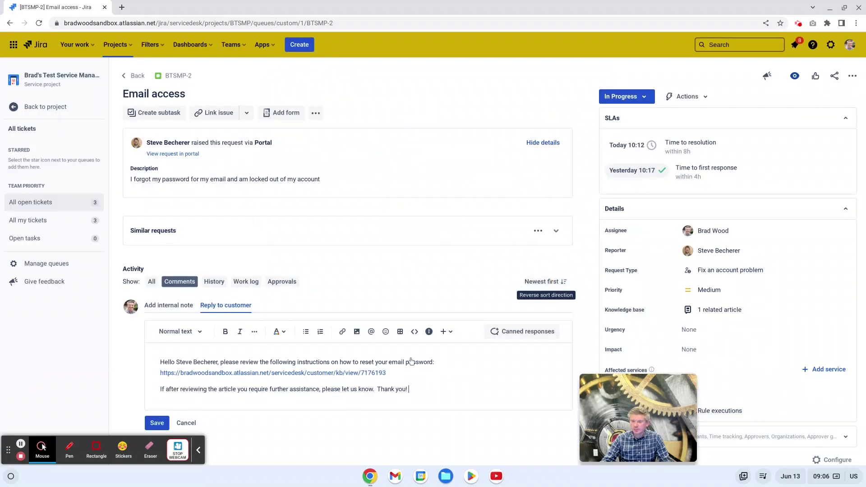
click(158, 423)
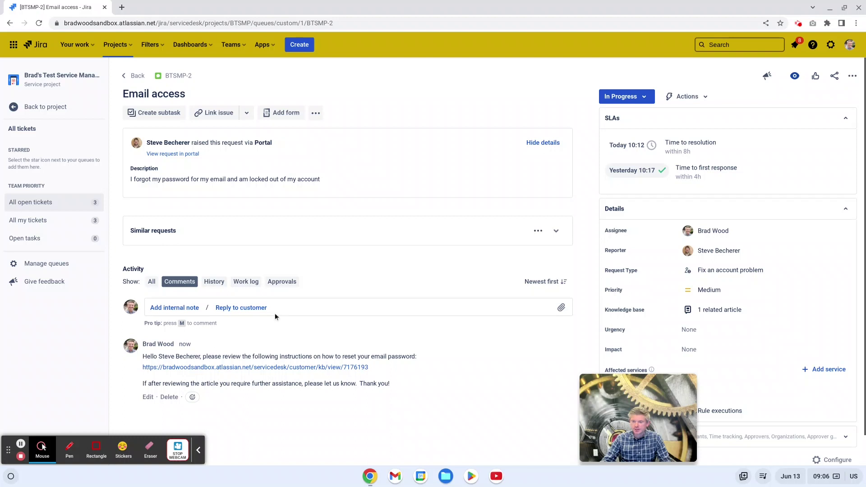
Open the linked Email Password Reset Instructions article in a new tab, review it, then close it.
right_click(283, 367)
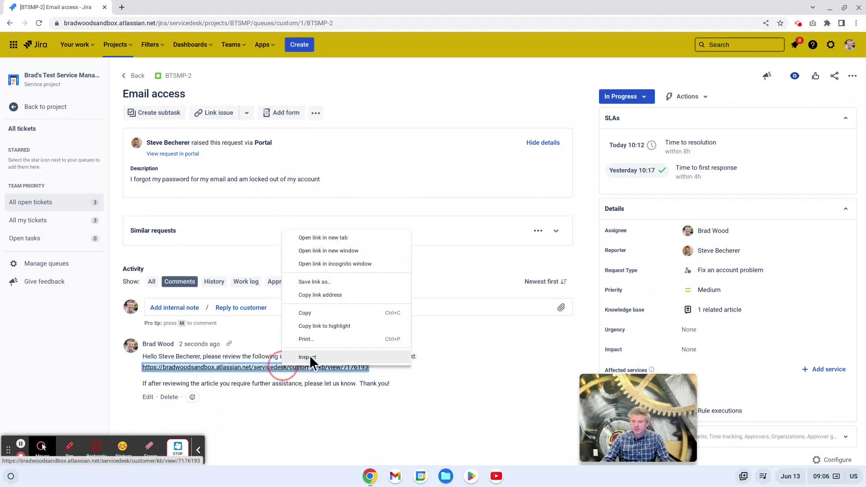
click(319, 238)
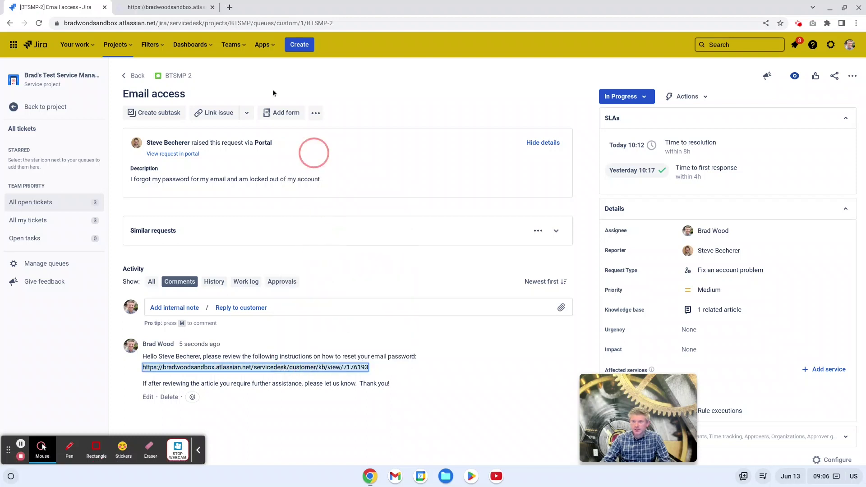
click(172, 7)
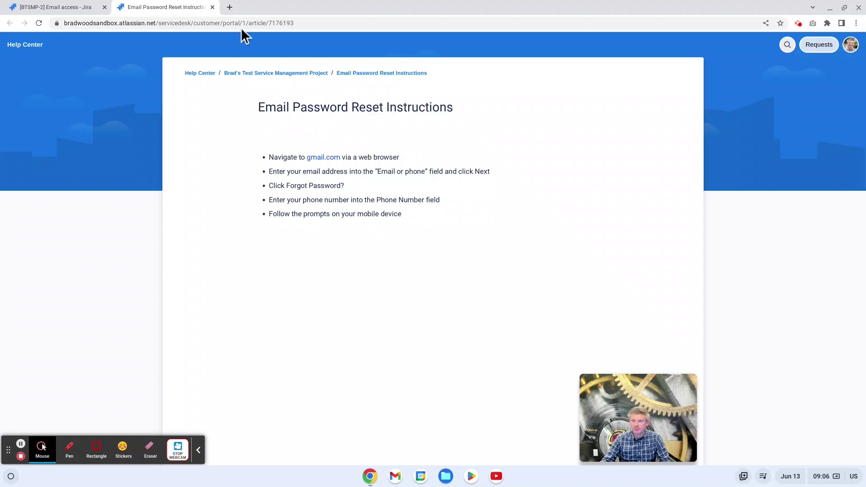
click(212, 7)
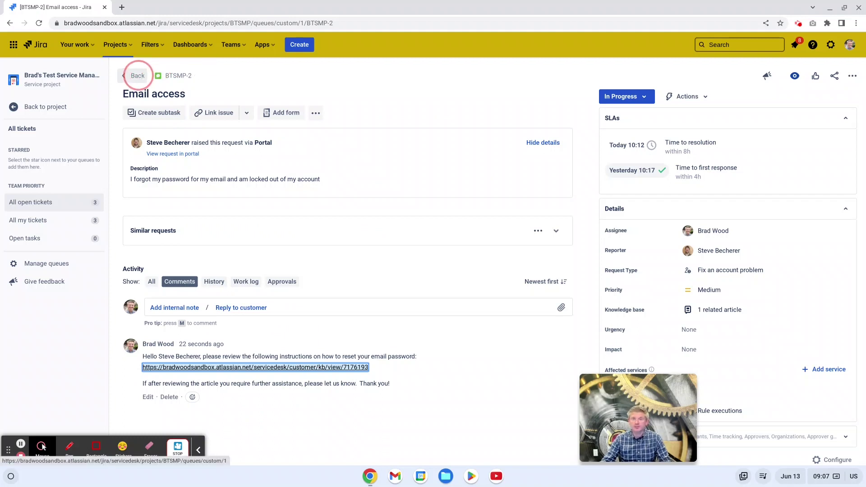
Return to the queue and open BTSMP-3, My iPhone needs to be replaced.
click(137, 75)
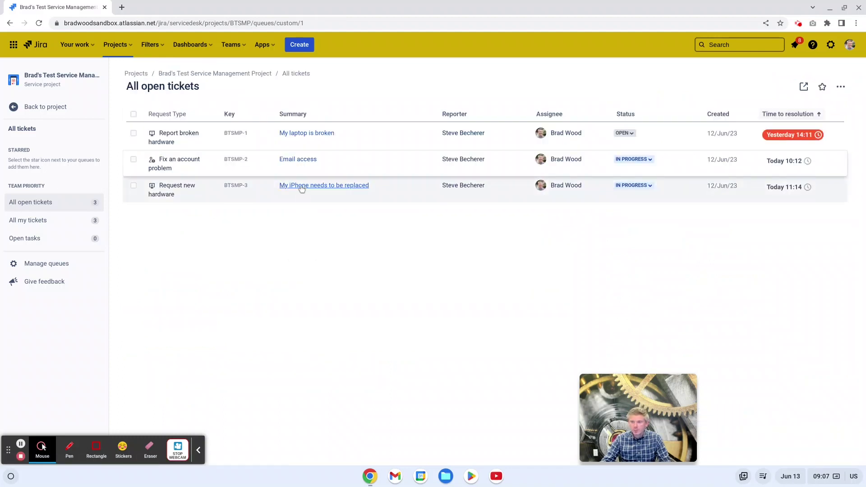
click(301, 187)
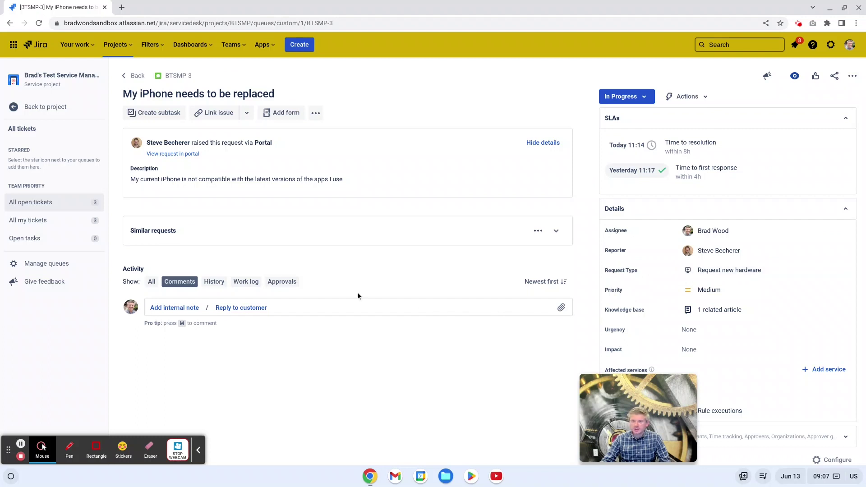
Post the Resubmit Request Canned Response as a customer reply on BTSMP-3.
click(263, 308)
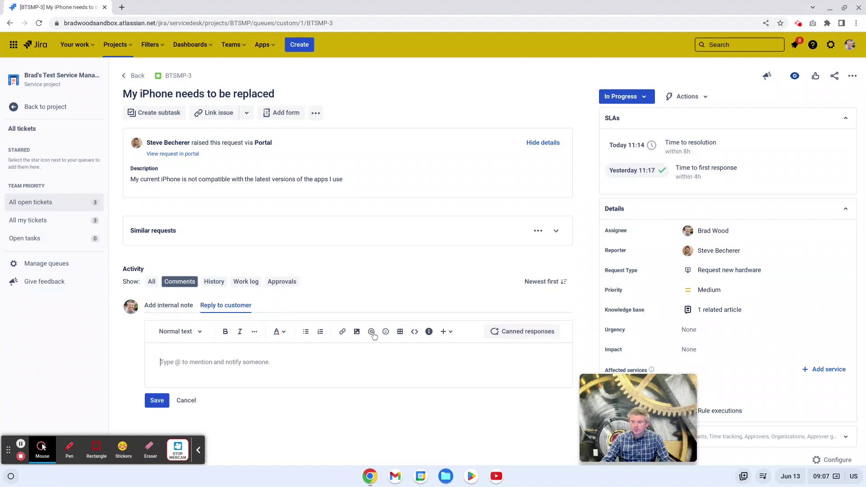
click(506, 334)
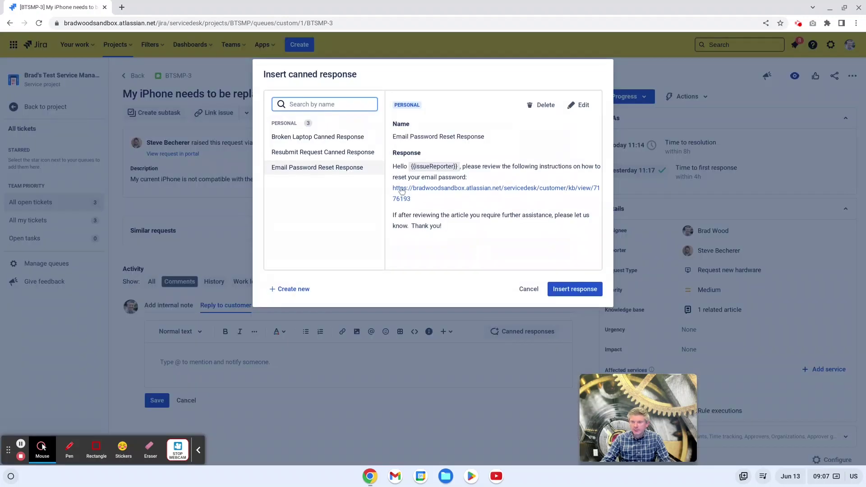
click(339, 155)
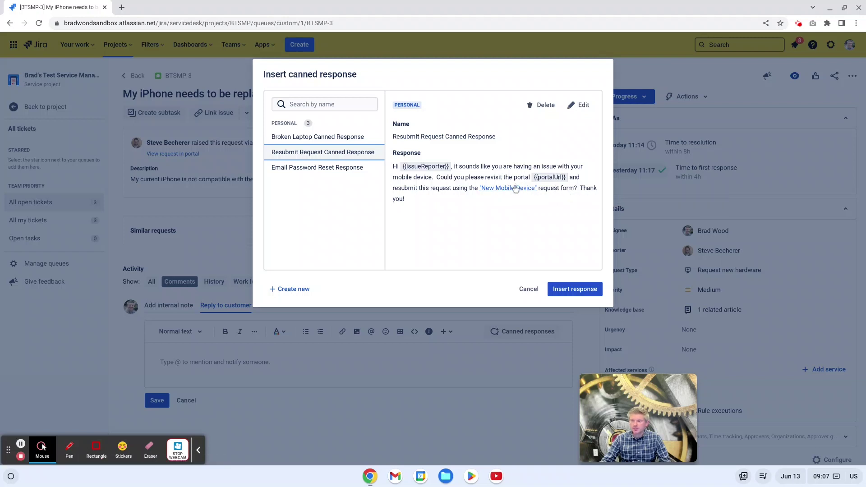
click(561, 289)
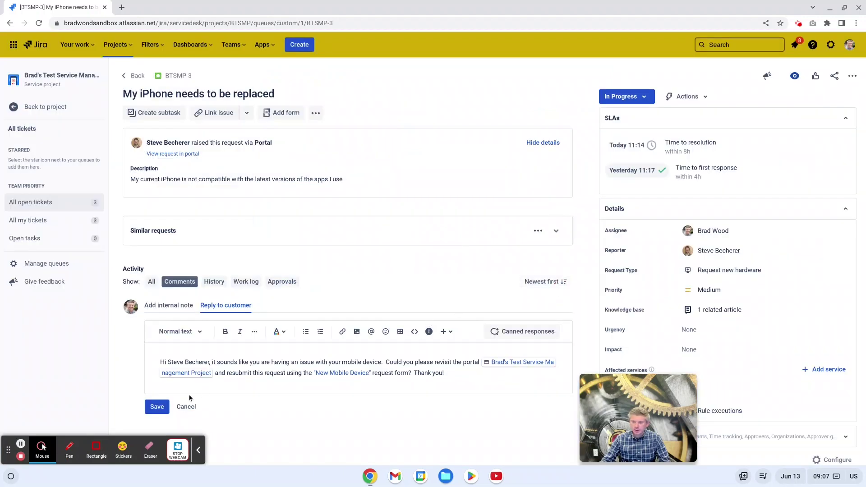
click(159, 409)
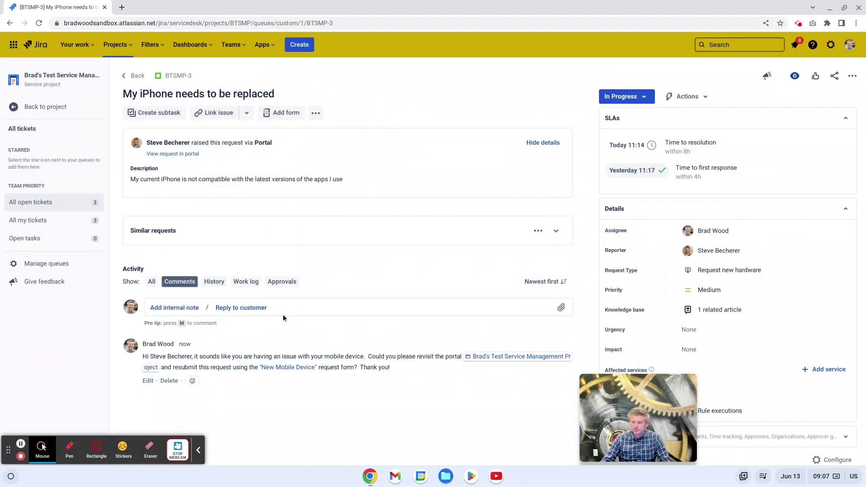
right_click(476, 360)
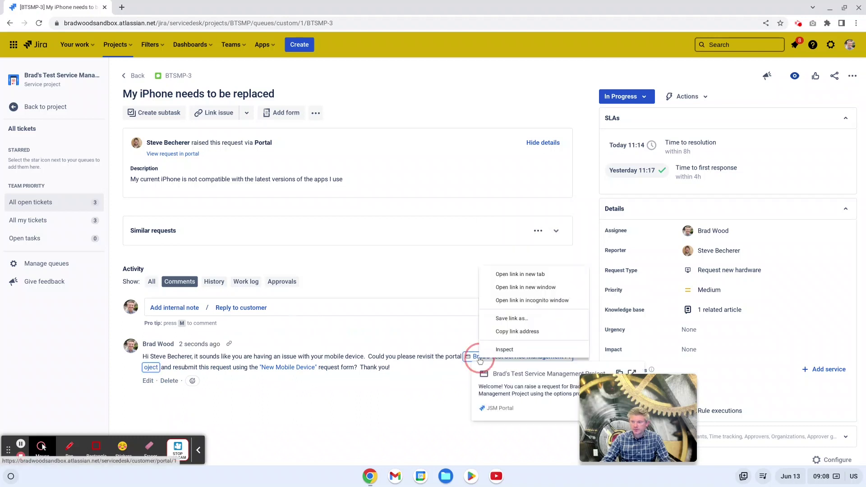
click(506, 276)
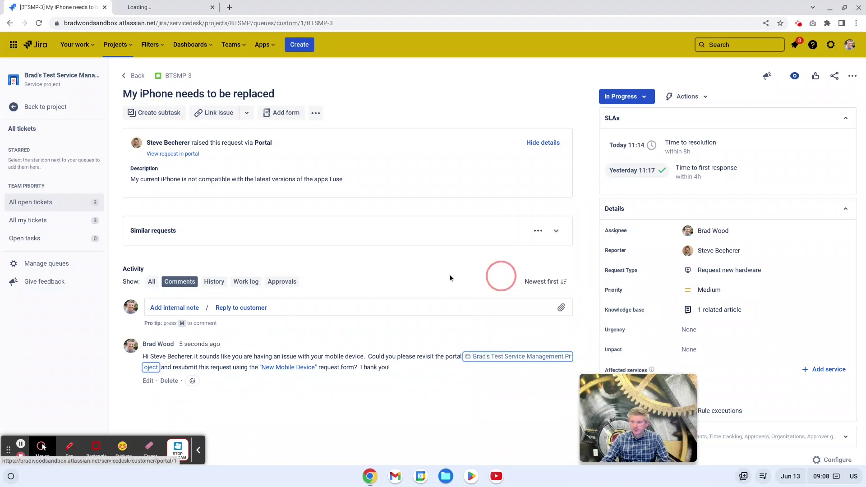
right_click(289, 367)
click(323, 226)
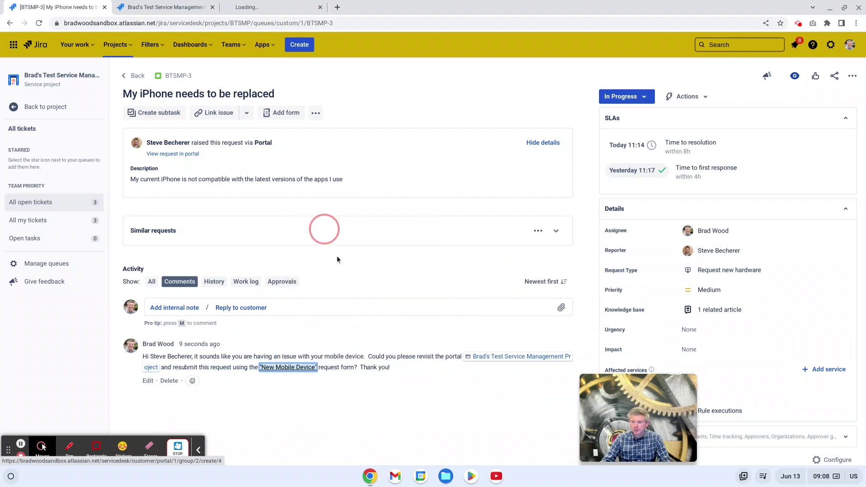
click(165, 7)
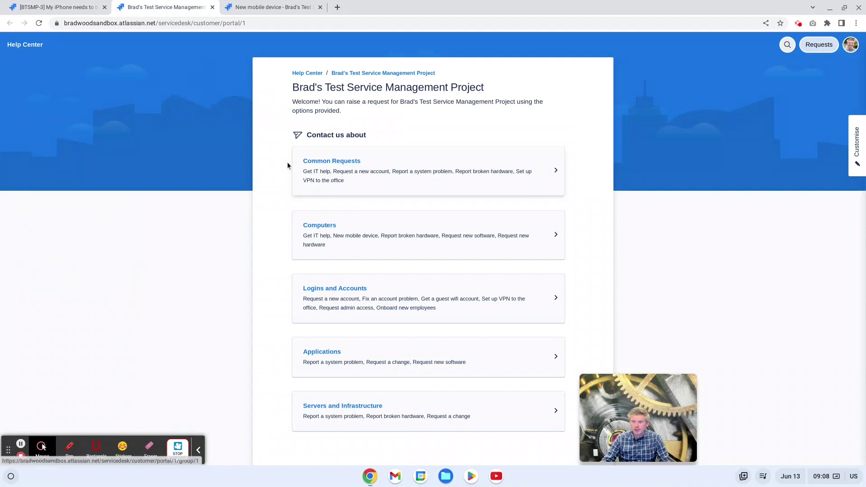
click(347, 241)
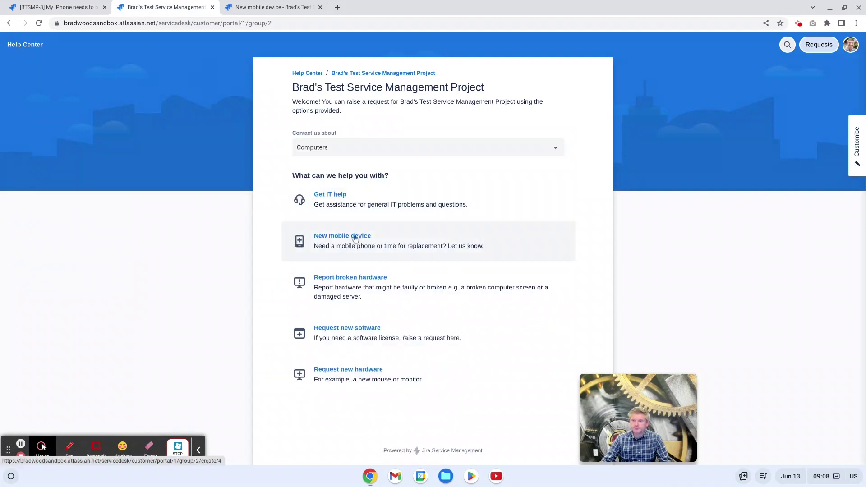
click(354, 239)
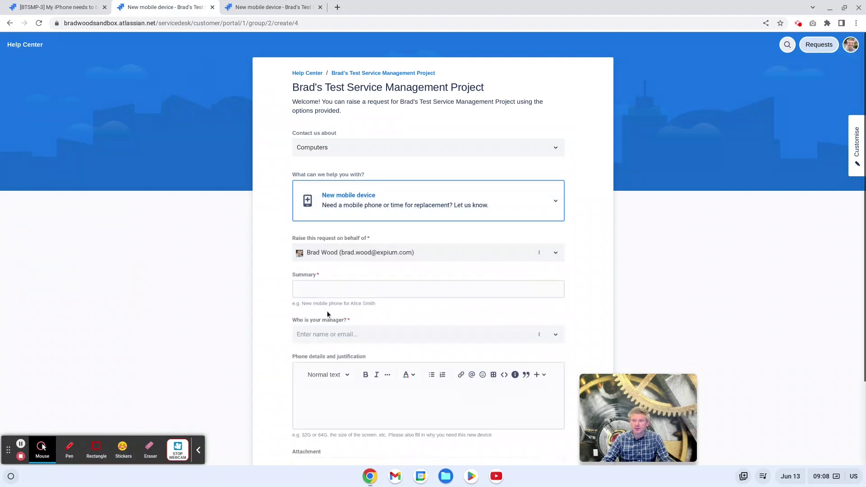
click(212, 7)
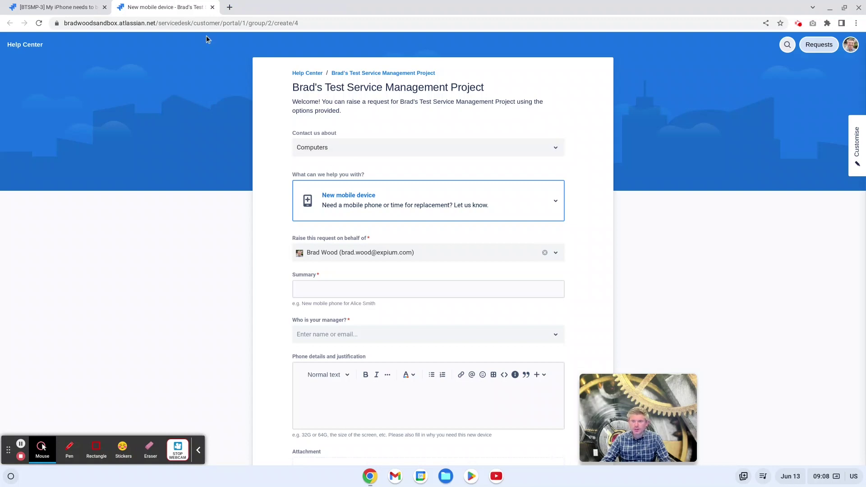
click(211, 7)
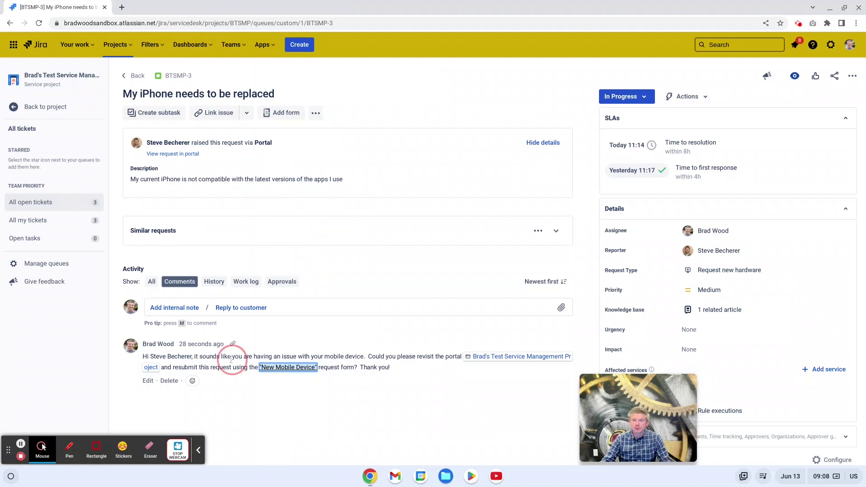
mouse_move(487, 358)
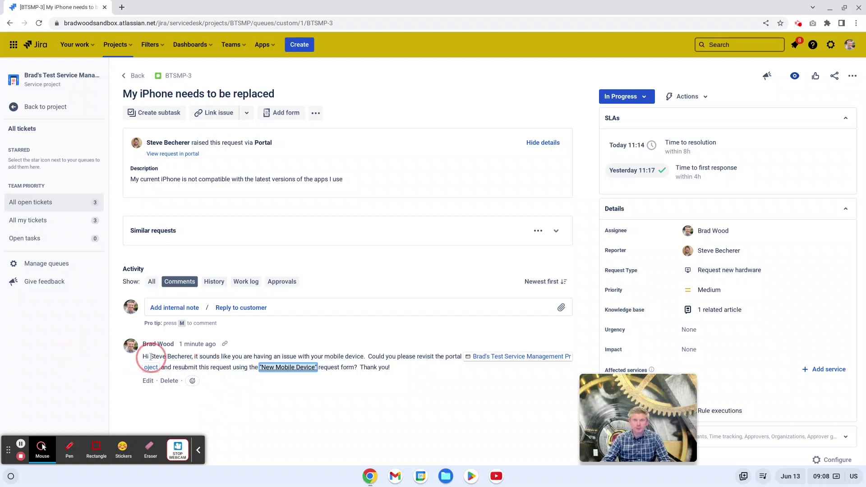
drag(150, 356, 191, 356)
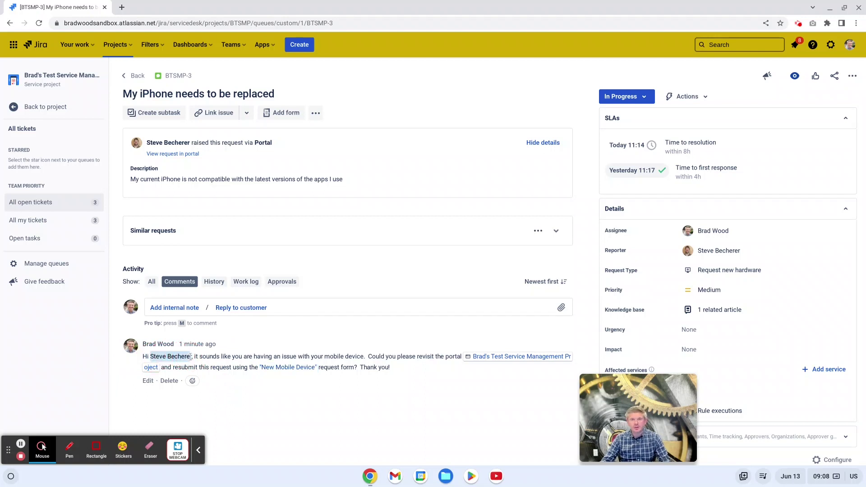
click(211, 355)
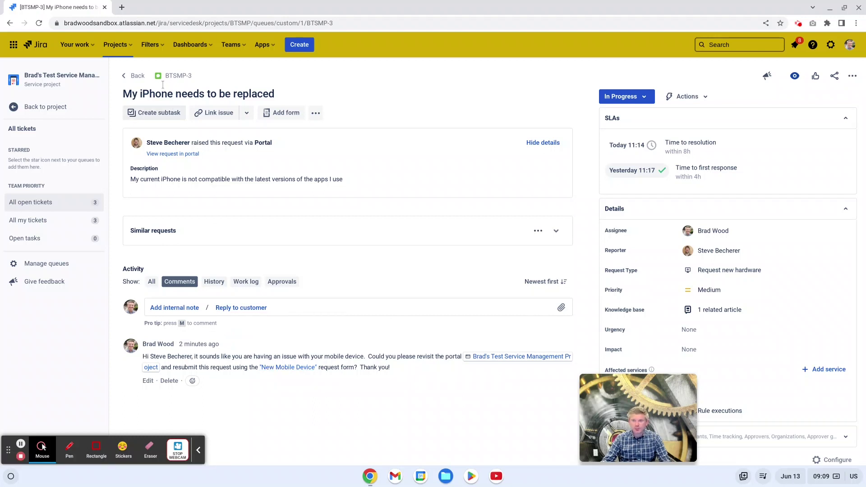
Return to the queue, reopen ticket BTSMP-2 'Email access', and select the reply's closing 'Thank you!'.
click(140, 79)
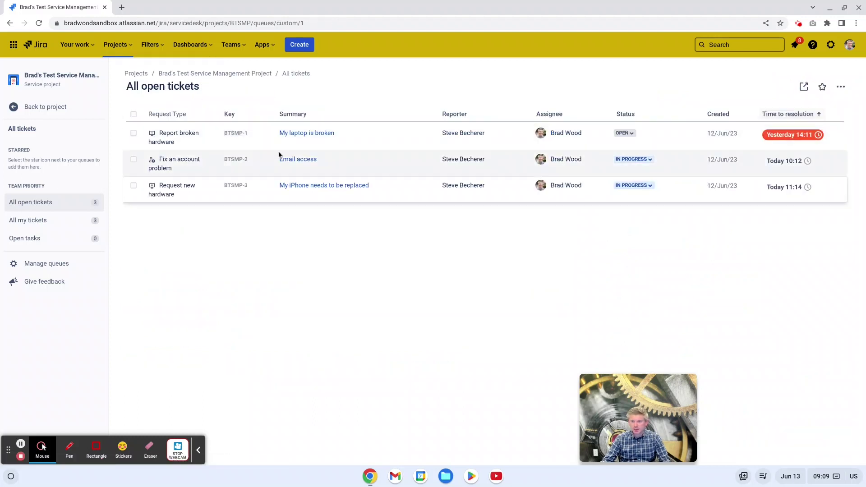
click(285, 159)
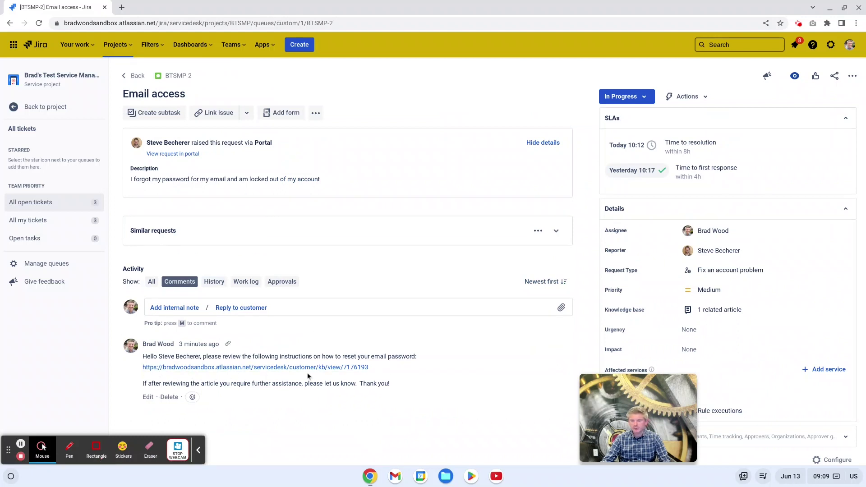
drag(359, 383, 401, 387)
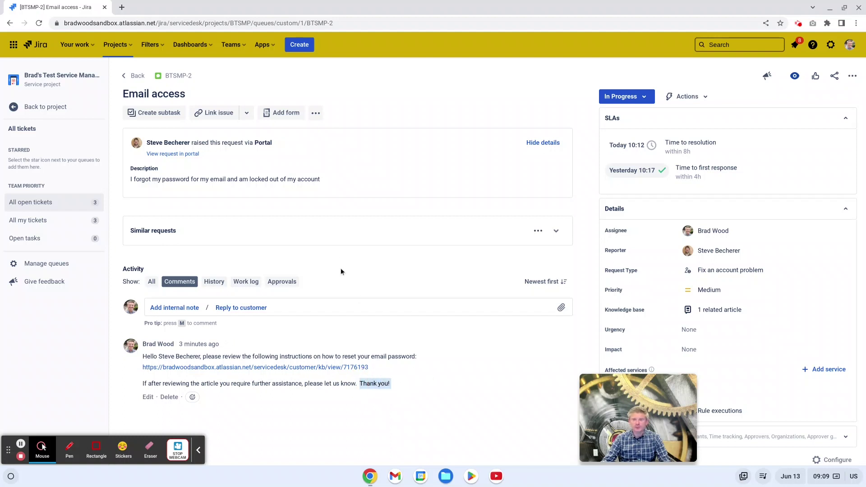